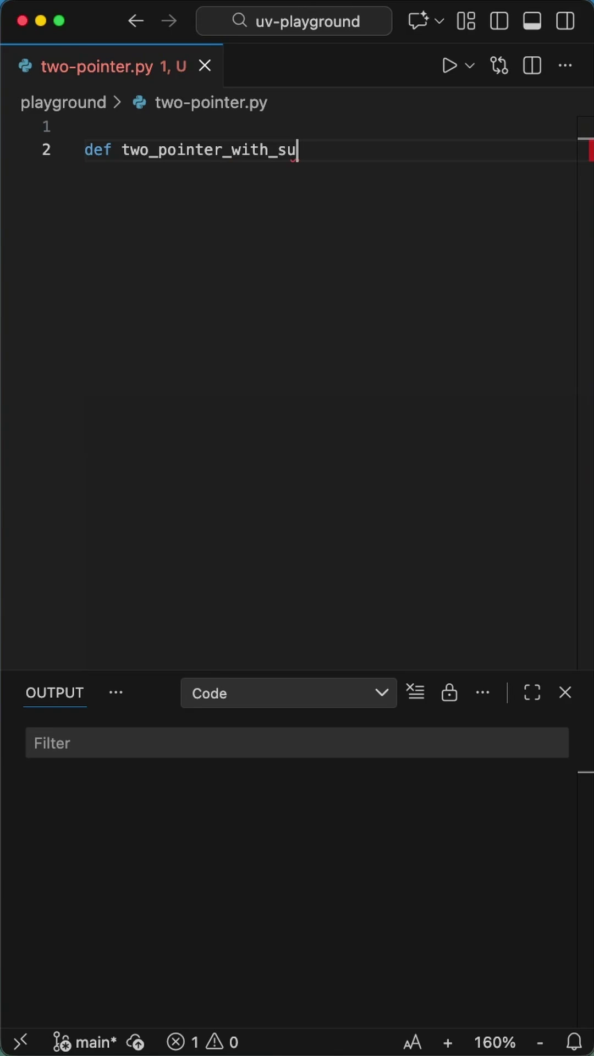
type("m(arr, targe")
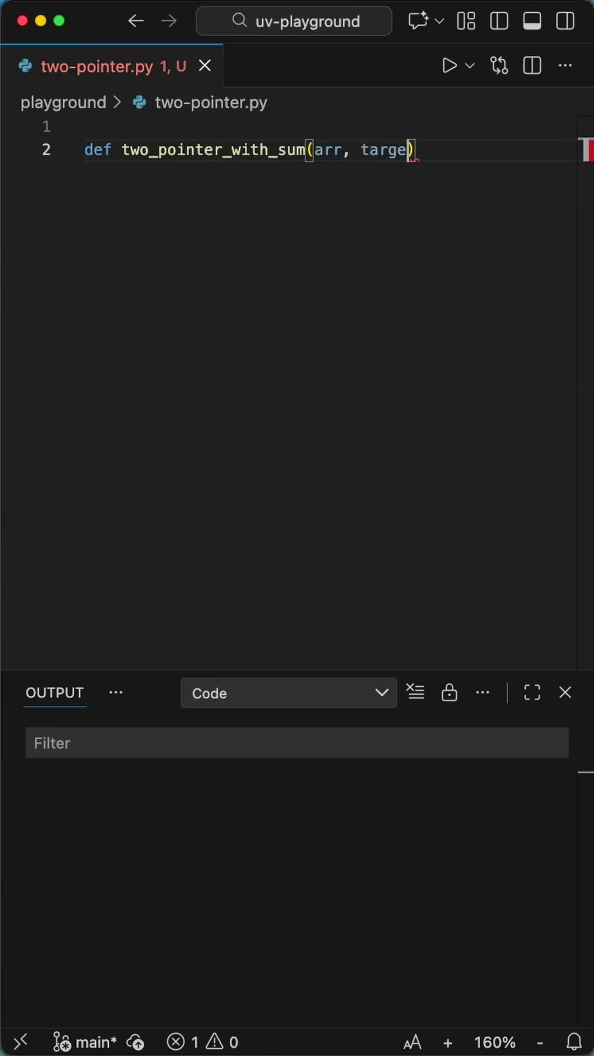
type(":")
Step: Write the two_pointer_with_sum(arr, target) header with left = 0 and right = len(arr) - 1
key("Return")
type("left")
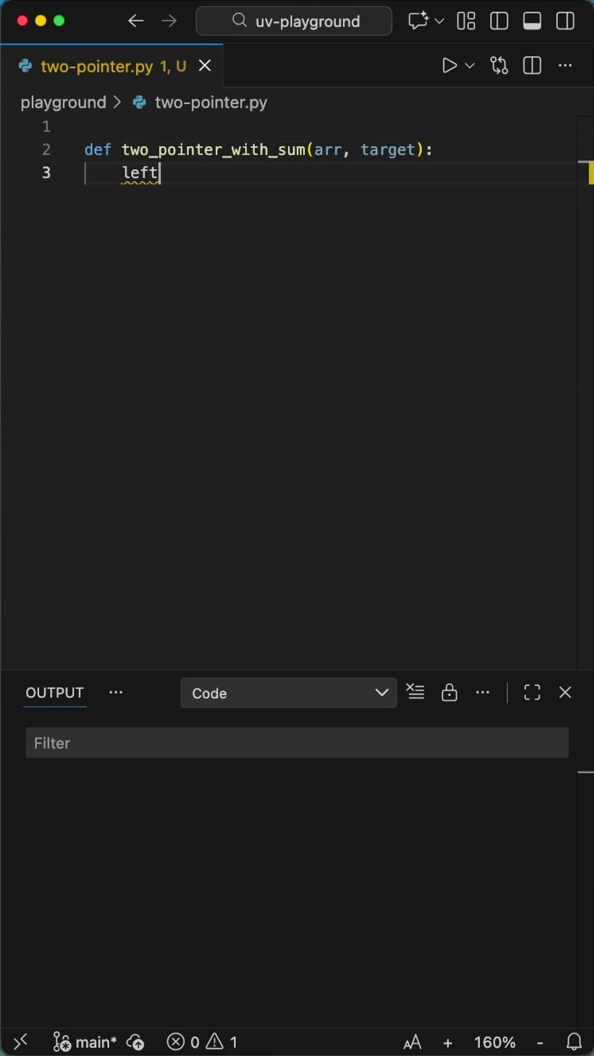
type(" = 0")
key("Return")
type("righ")
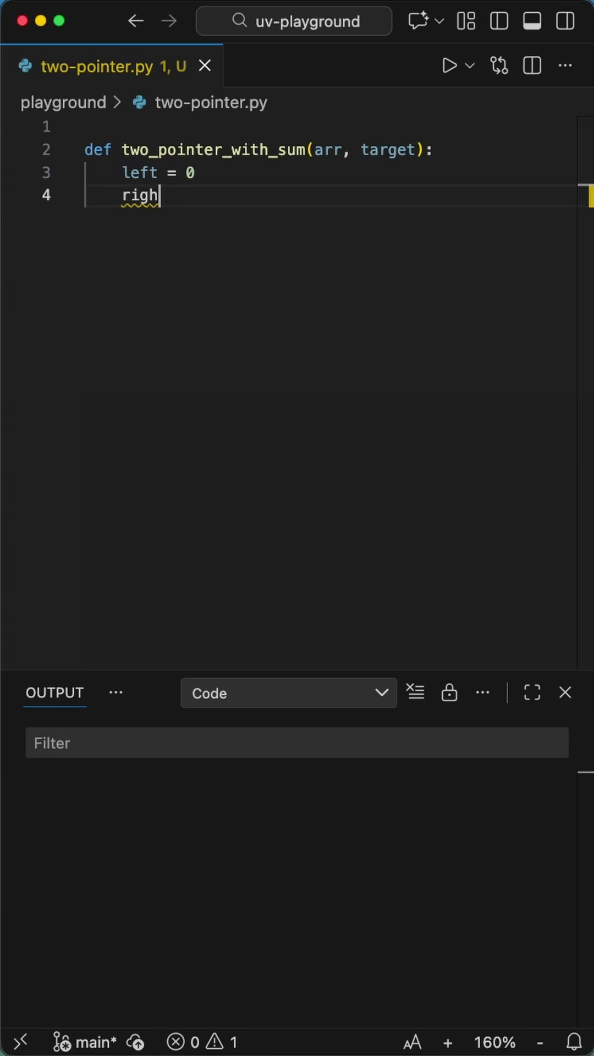
type("t = len(")
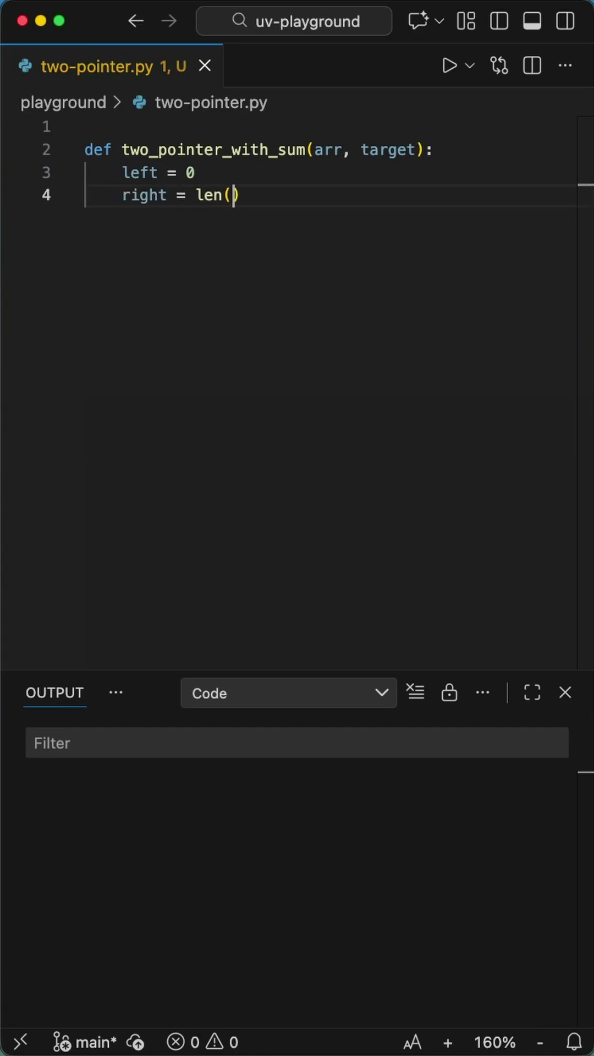
type("arr) - 1")
key("Return")
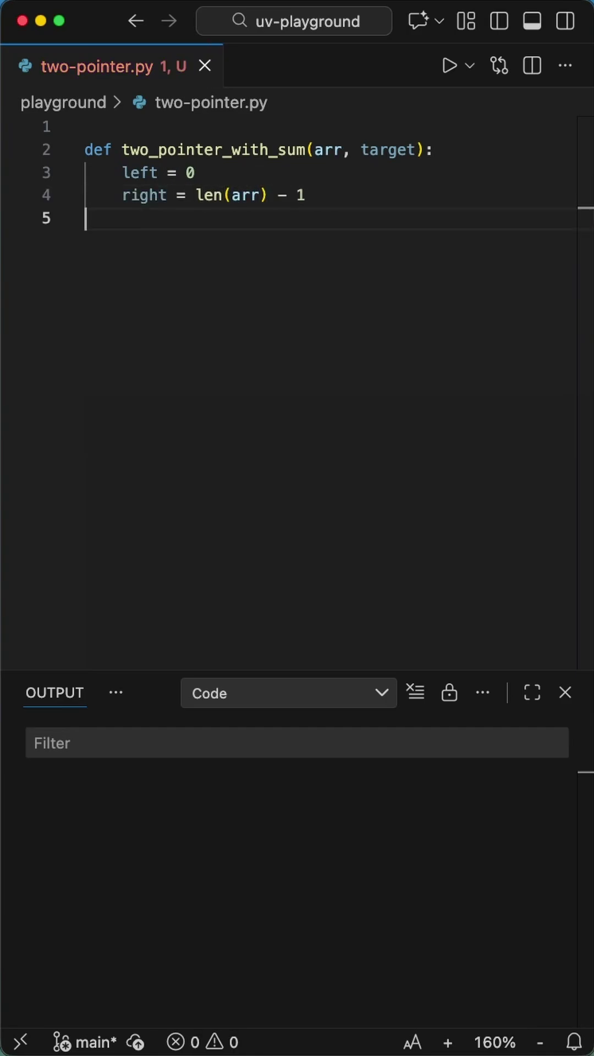
Step: Add a while left < right loop that computes current_sum and returns [arr[left], arr[right]] on a match
key("Return")
type("while le")
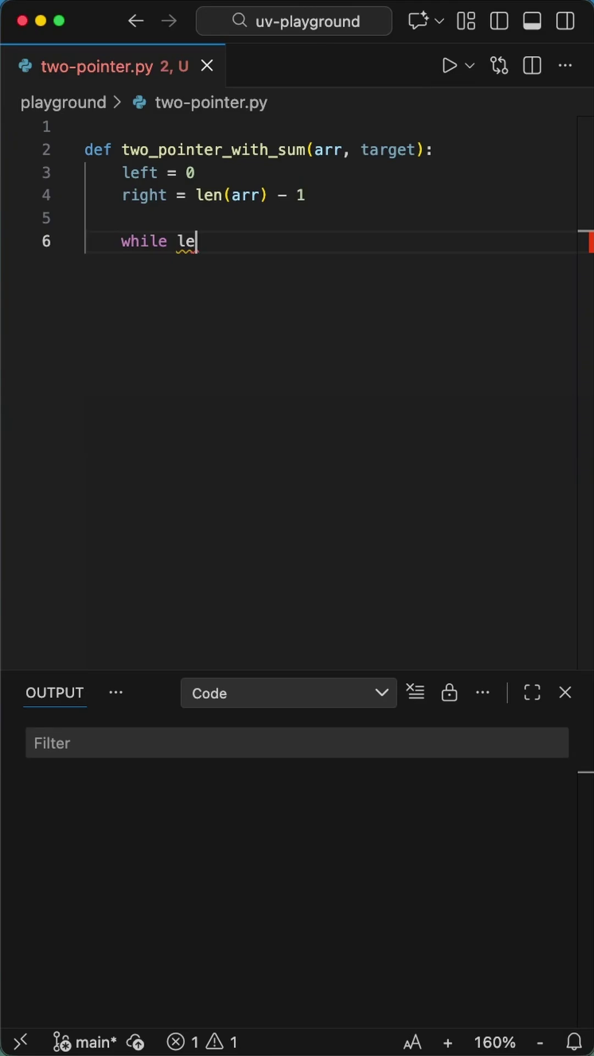
type("ft < rig")
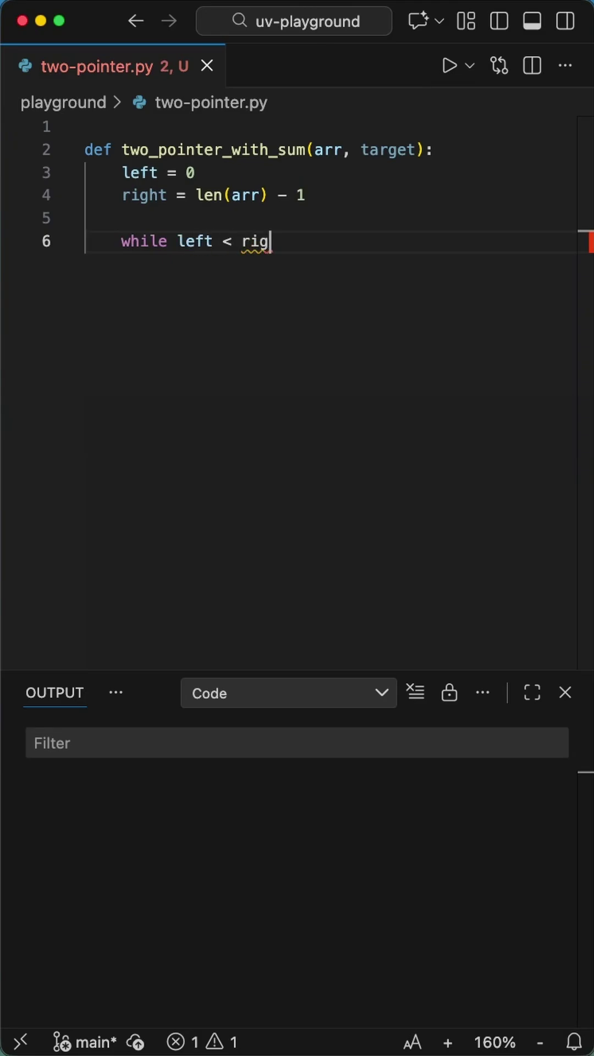
type("ht:")
key("Return")
type("current_sum ")
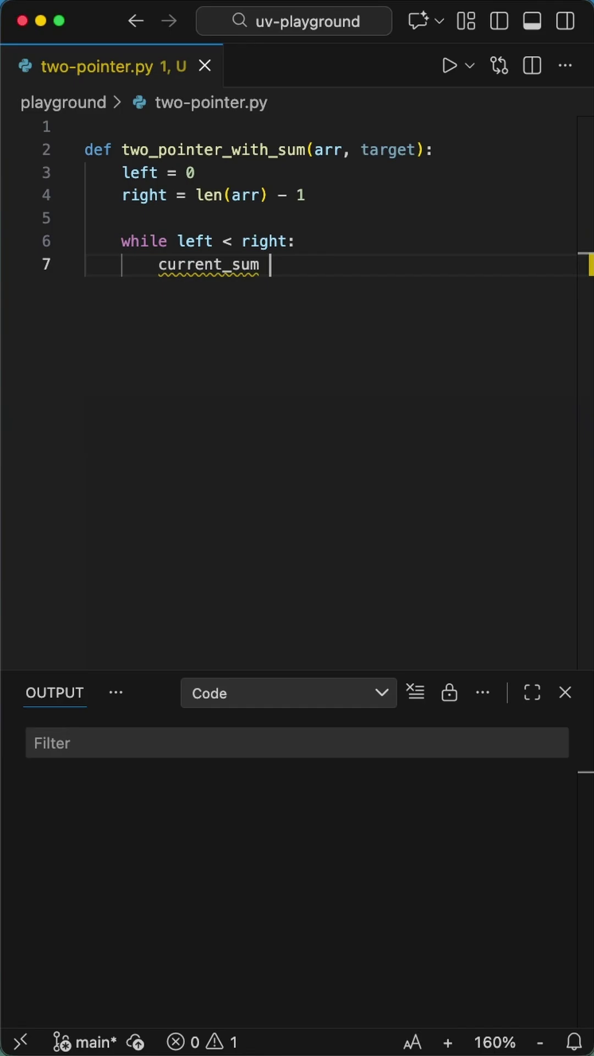
type("= arr[lef")
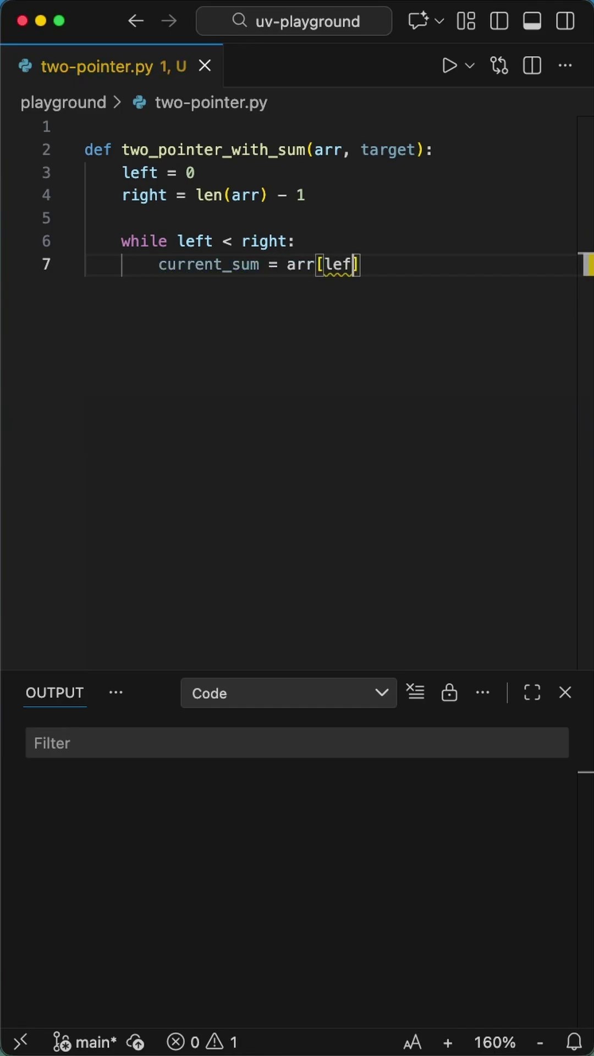
type("t] + arr[")
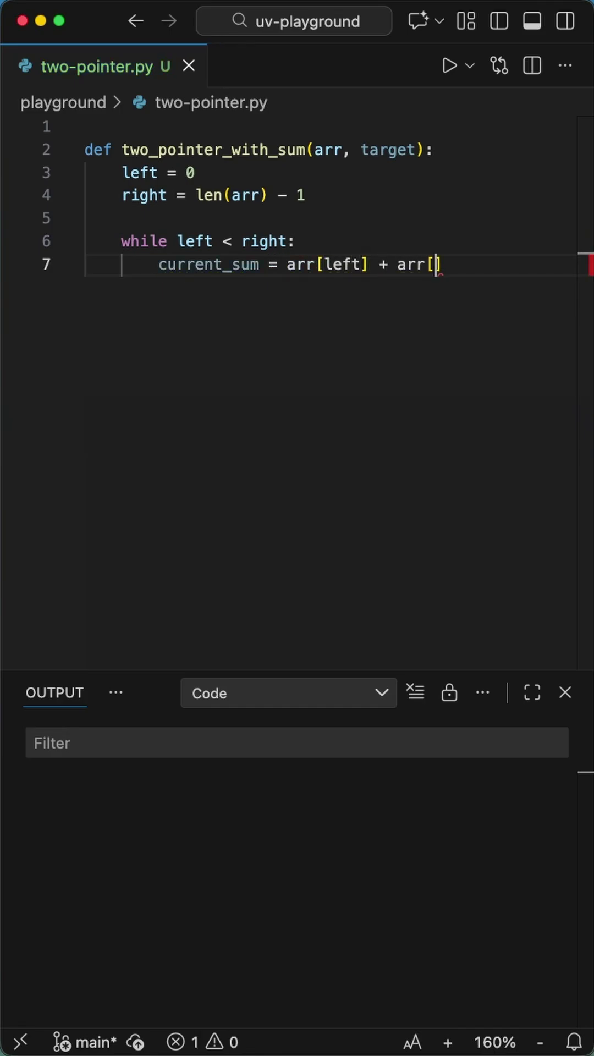
type("right]")
key("Return")
key("Return")
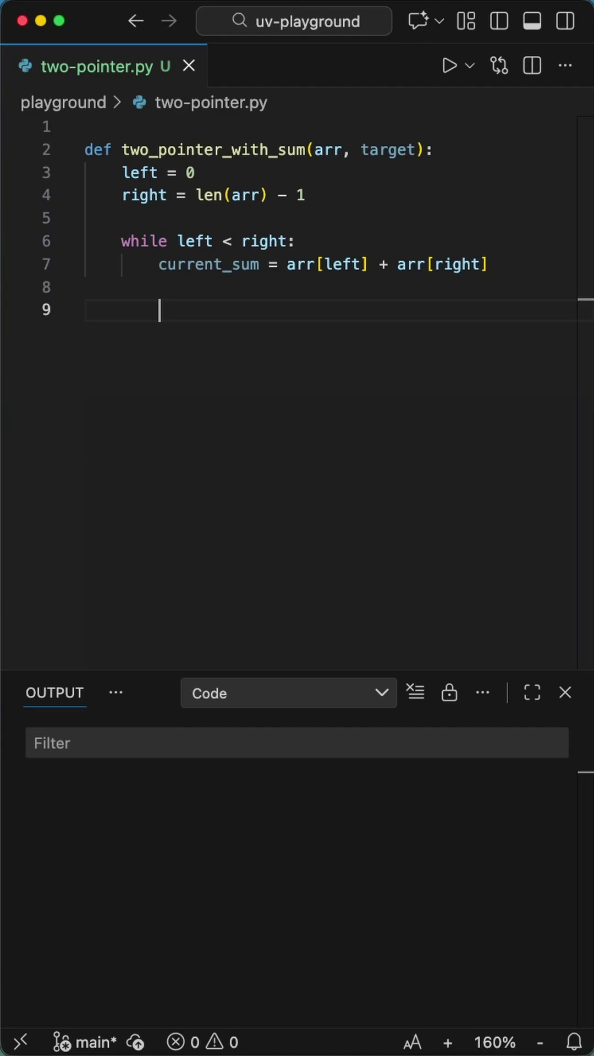
type("if curre")
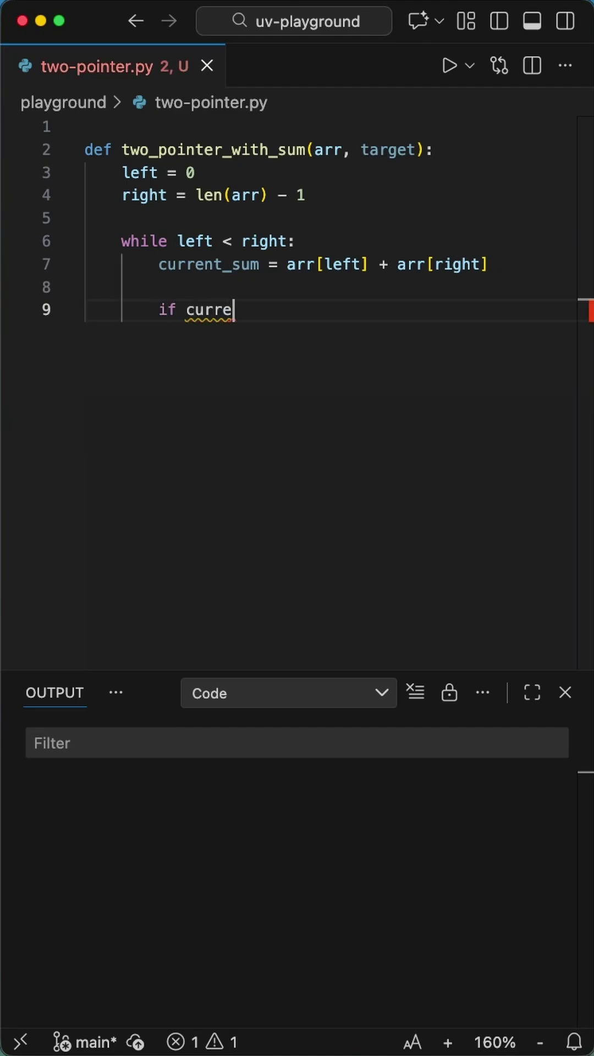
type("nt_sum ==")
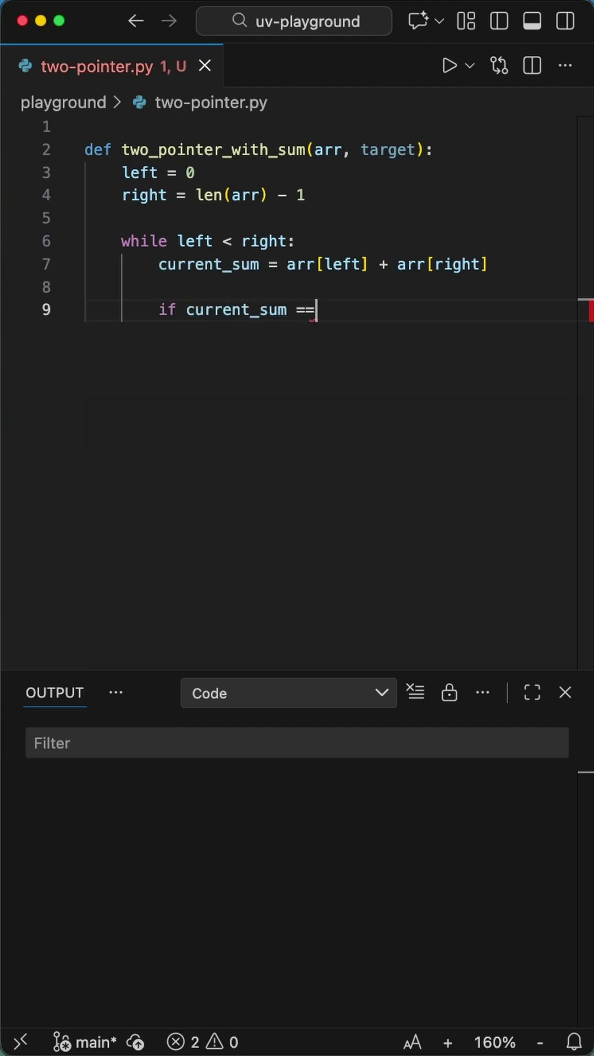
type(" target:")
key("Return")
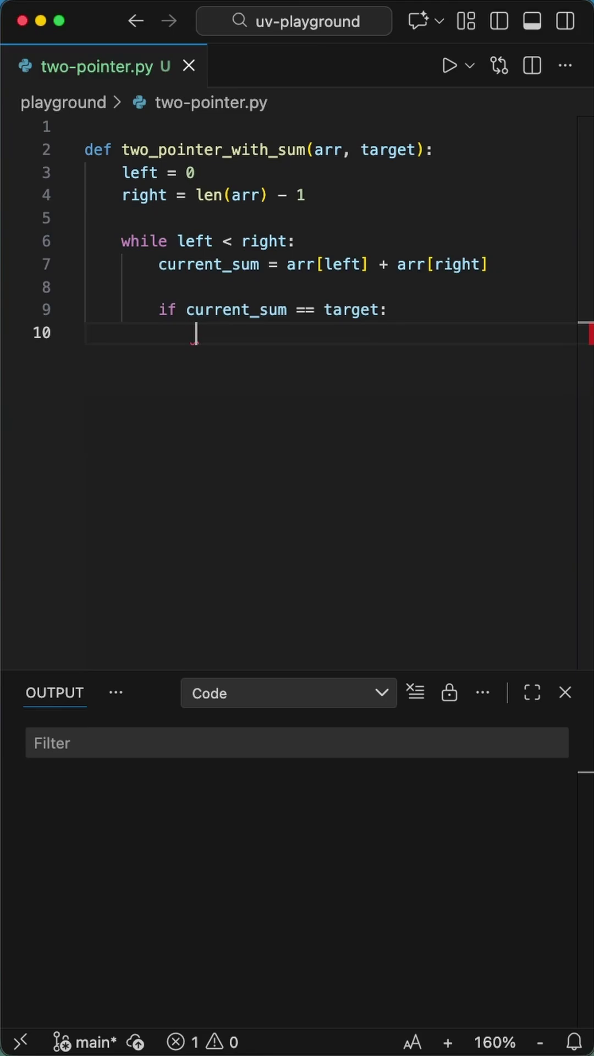
type("return [ar")
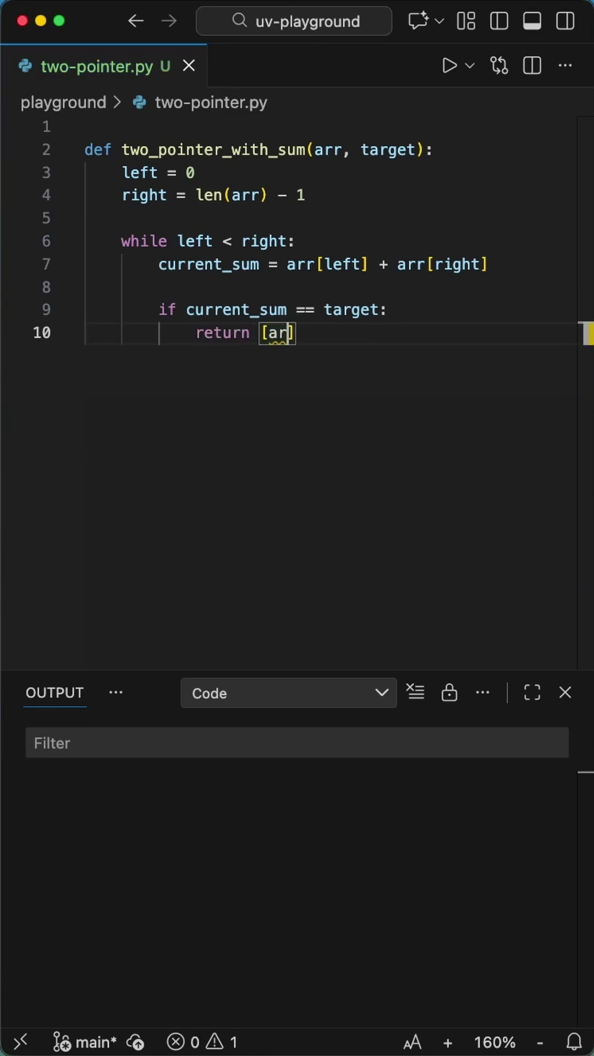
type("r[left], a")
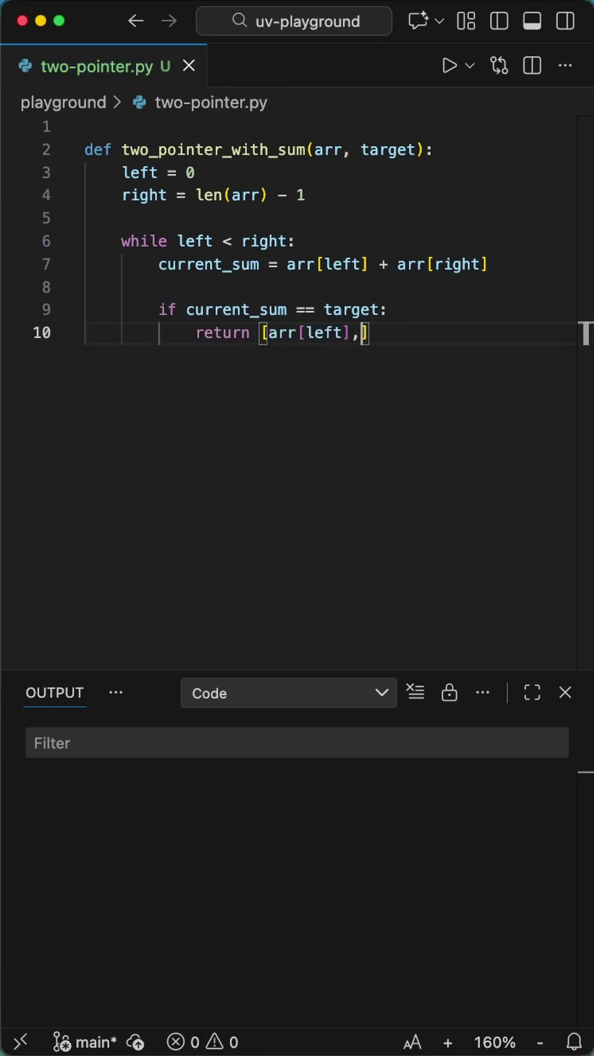
type("rr[righ")
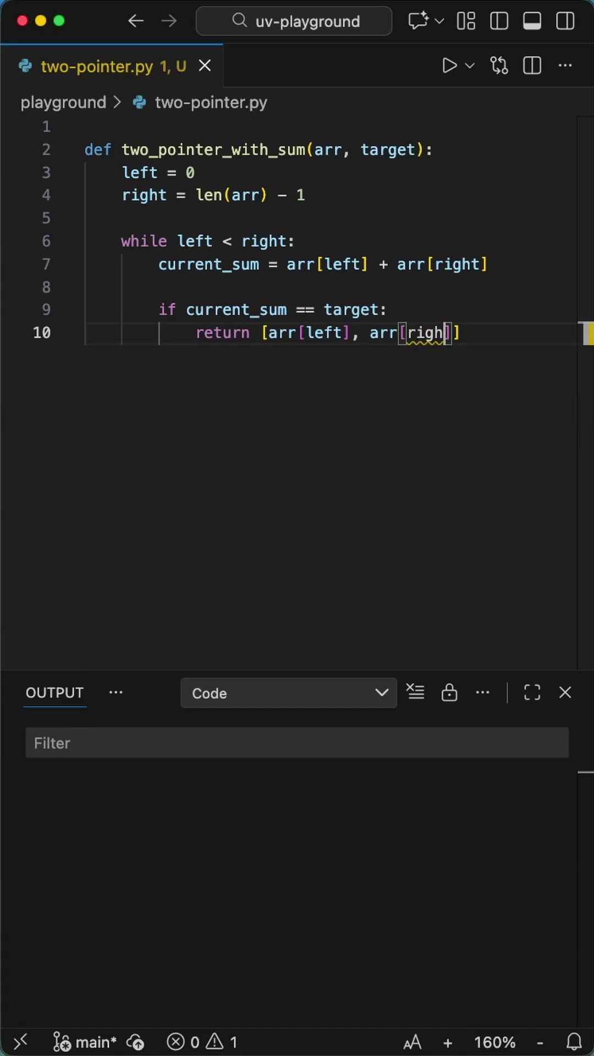
type("t]]")
key("Return")
key("Return")
type("if")
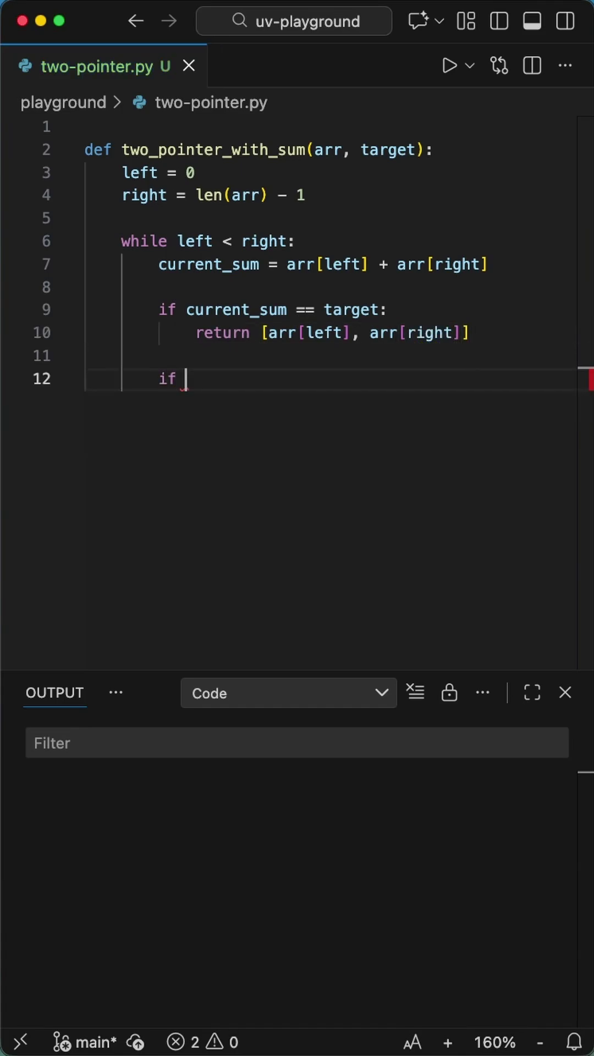
type(" current_su")
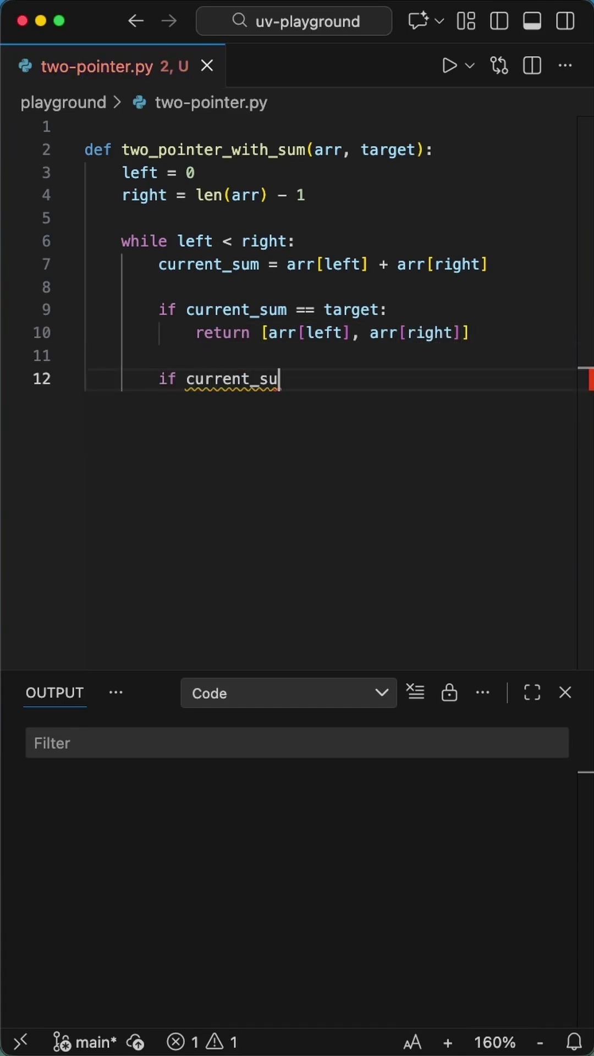
type("m  ")
type(" targe")
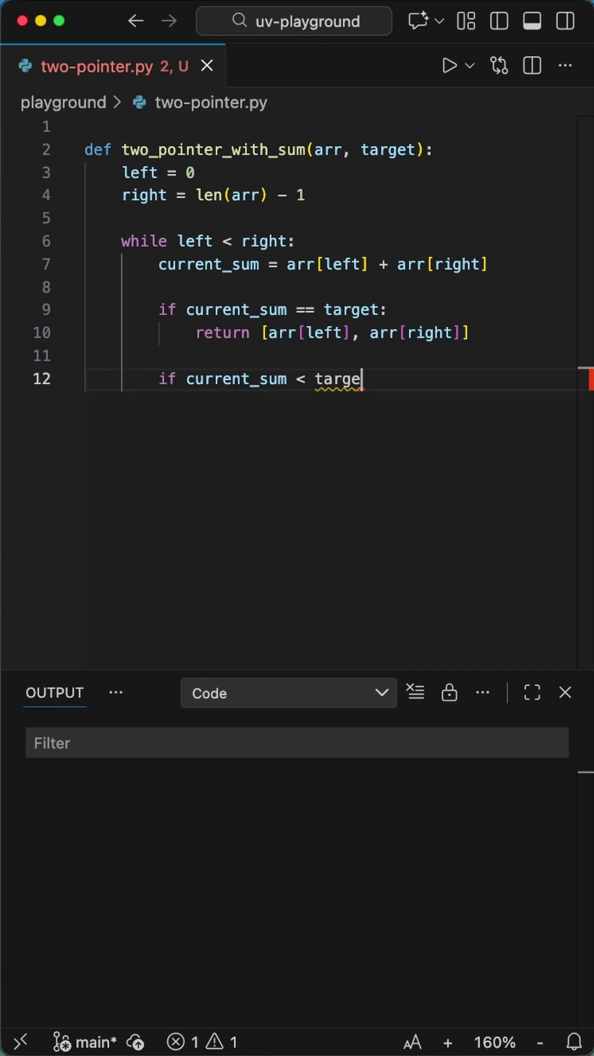
type("t:")
Step: Increment left when current_sum < target, else decrement right, and end the function with return None
key("Return")
type("left +")
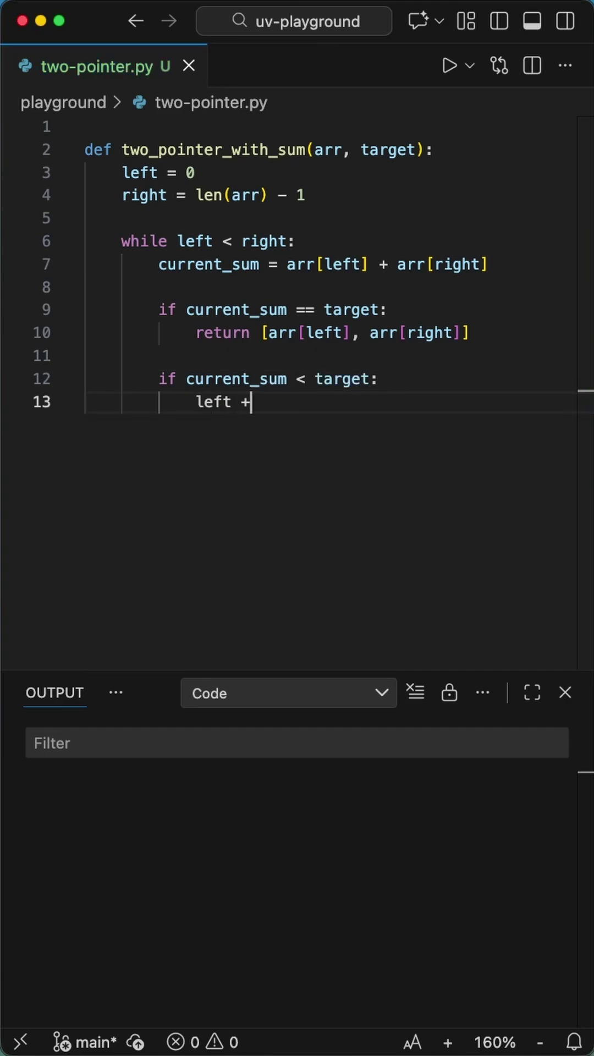
type("= 1")
key("Return")
type("e")
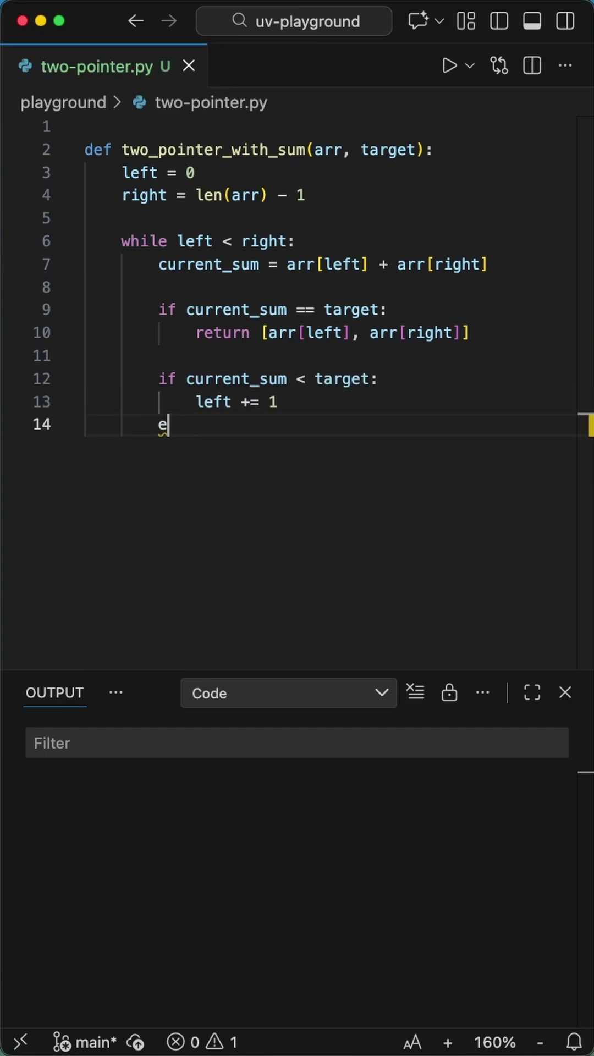
type("lse:")
key("Return")
type("rig")
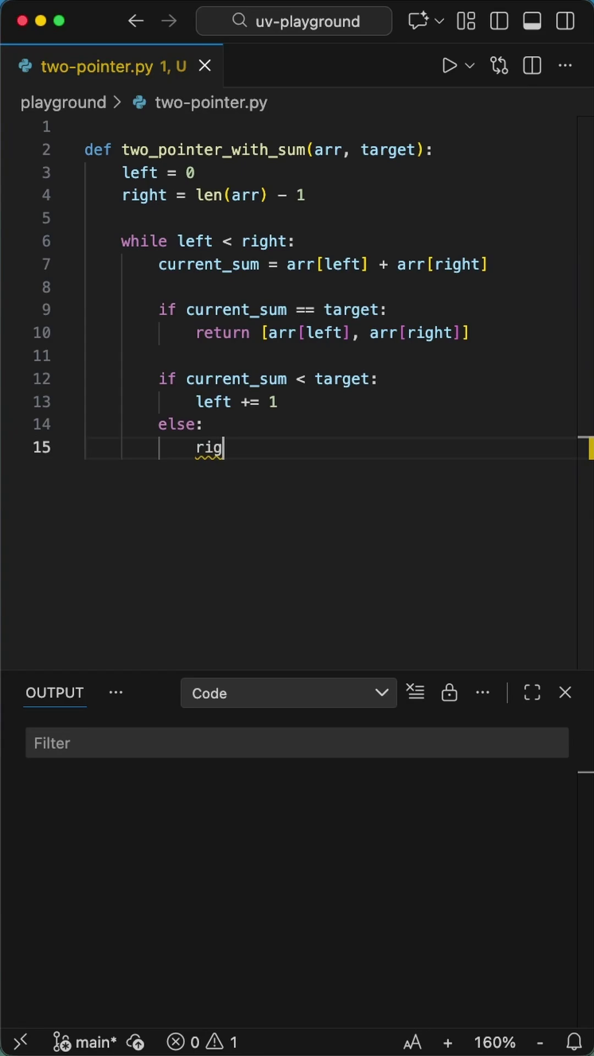
type("ht -= 1")
key("Return")
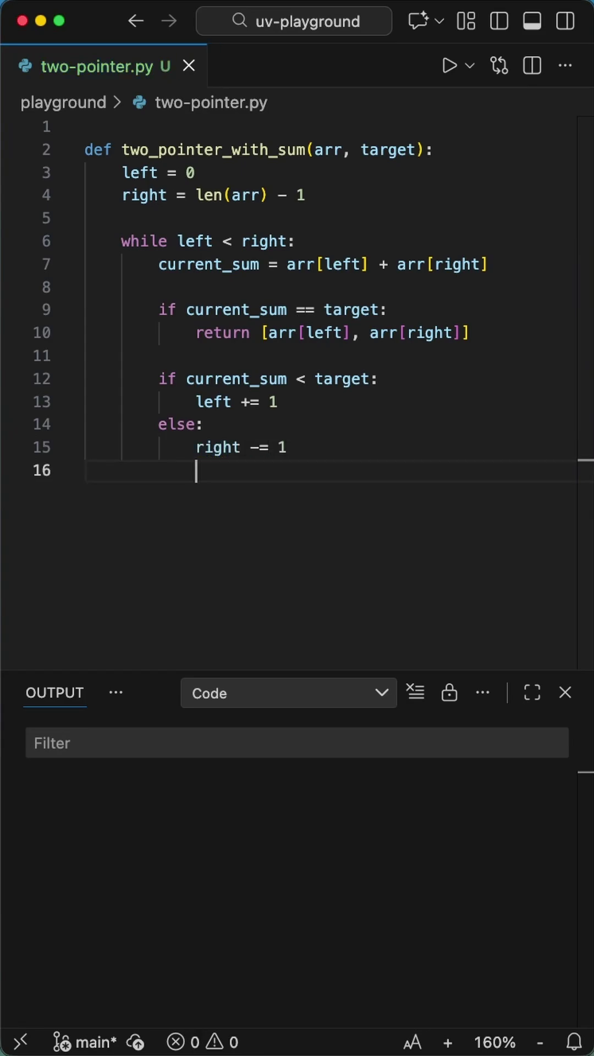
key("Return")
key("BackSpace")
key("BackSpace")
type("return")
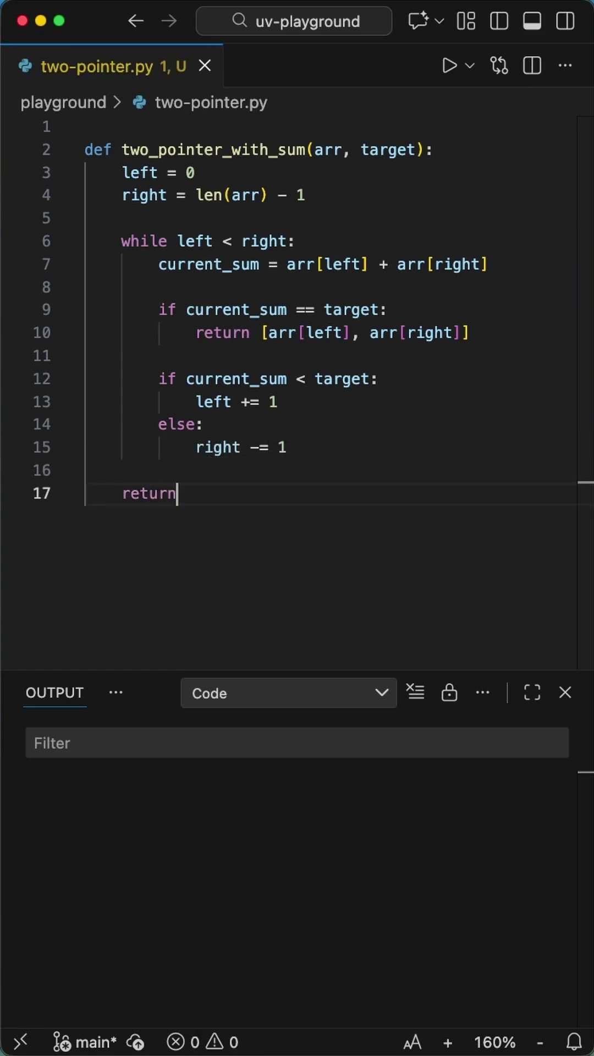
type(" None")
Step: Add nums, target_val = 10, nums.sort() and a print call, run it, and select the [4, 6] output
key("Return")
key("Return")
type("num")
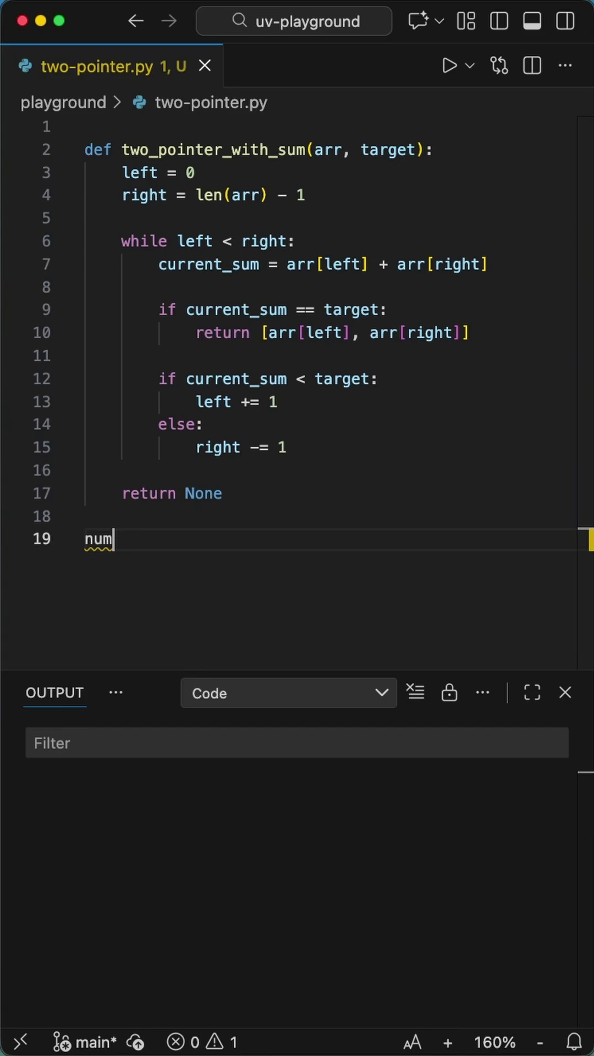
type("s = [1, 3, 4, 6, 8, 10]")
key("Return")
type("target_va")
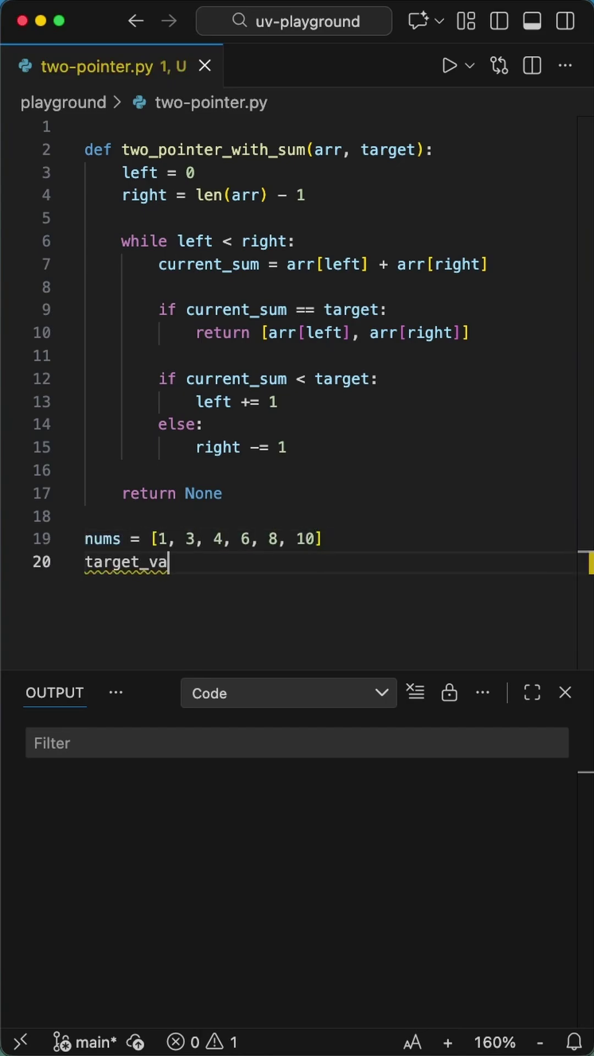
type("l = 10")
key("Return")
key("Return")
type("nums.sort()")
key("Return")
type("print(two_poin")
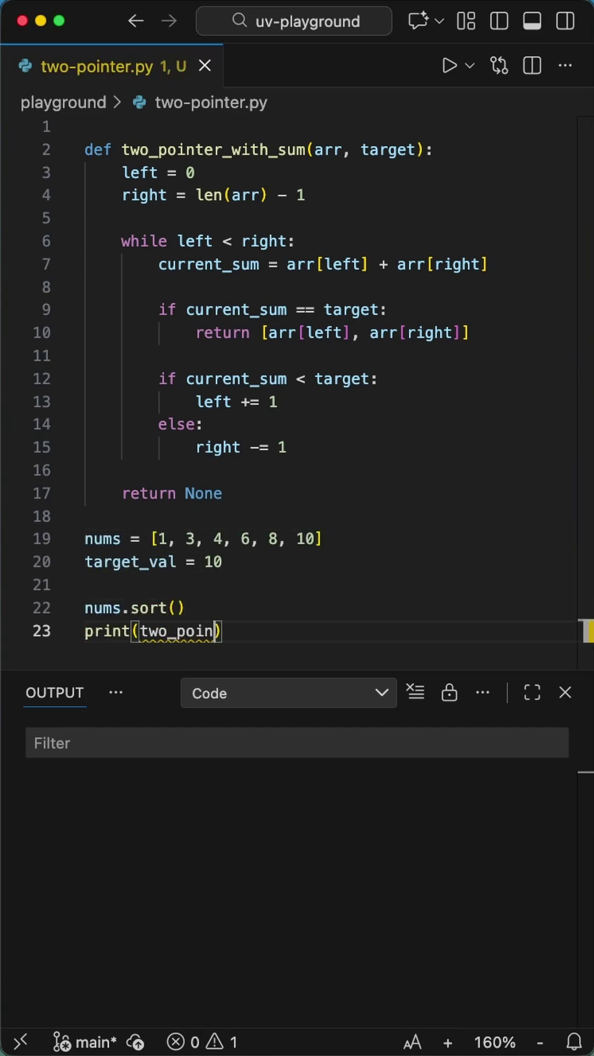
type("ter_with_sum(nums, target_val))")
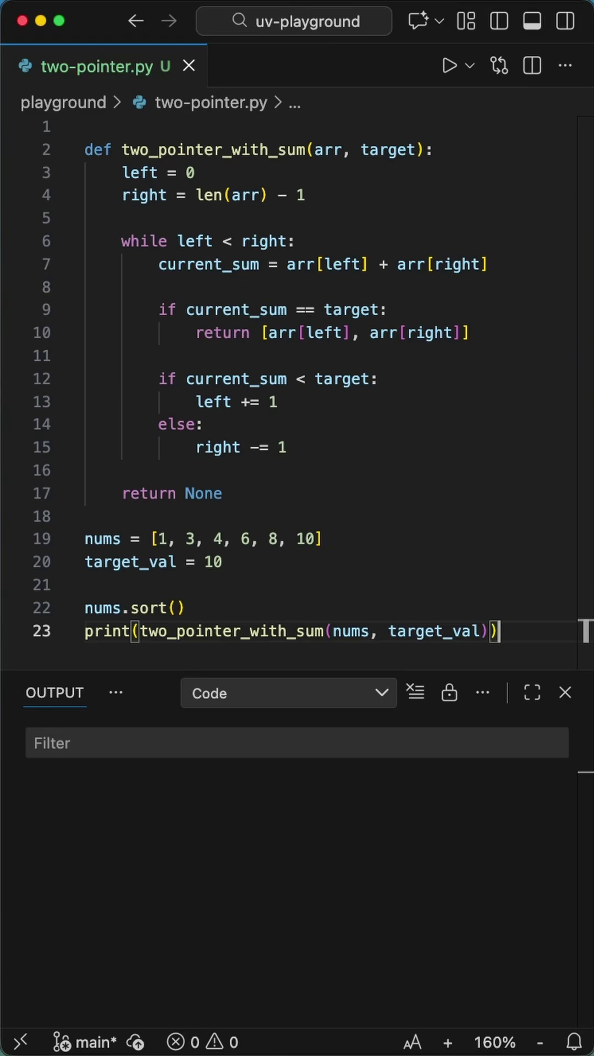
left_click(449, 68)
left_click_drag(106, 778, 10, 783)
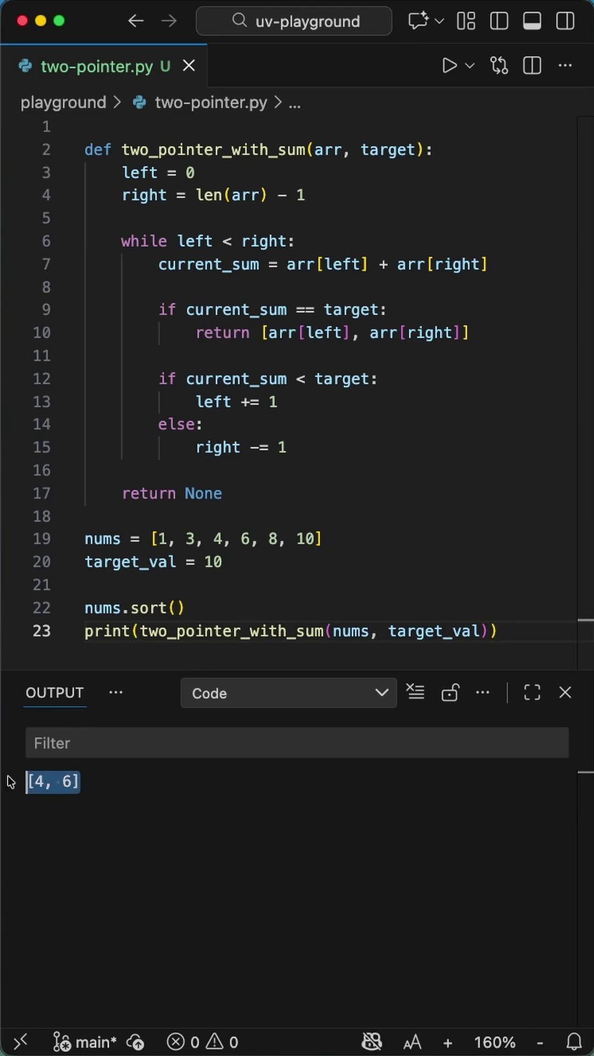